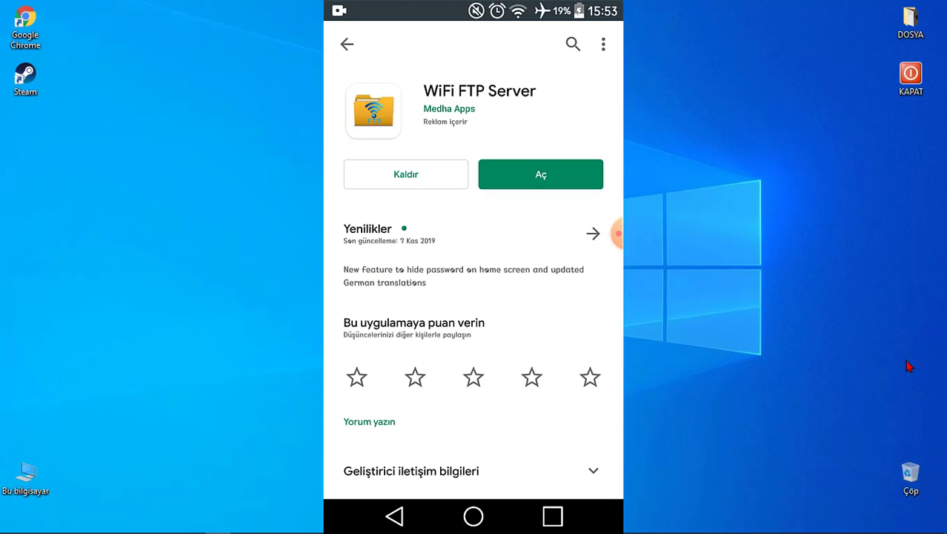
Open the installed WiFi FTP Server app on the phone.
left_click(540, 174)
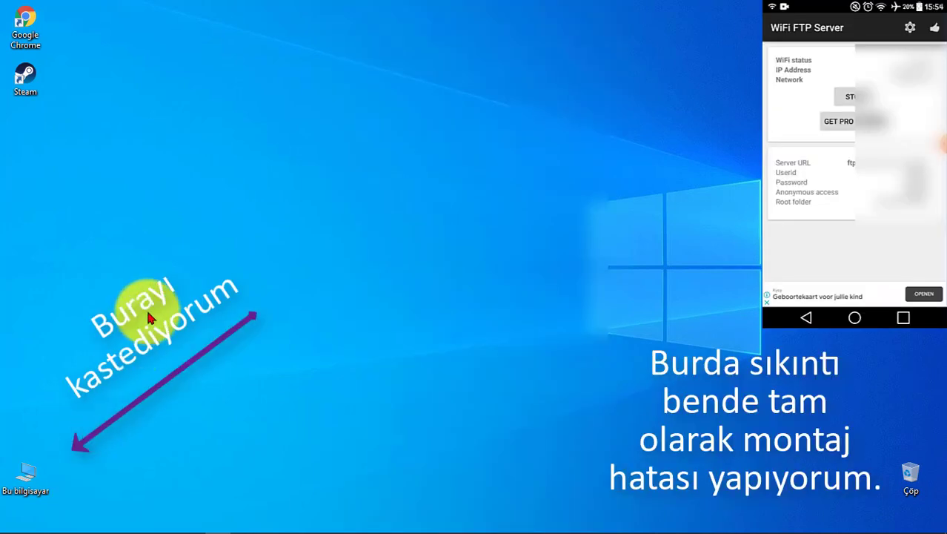
Start the Add Network Location wizard from Bu bilgisayar and proceed to the page asking for the network address.
double_click(32, 480)
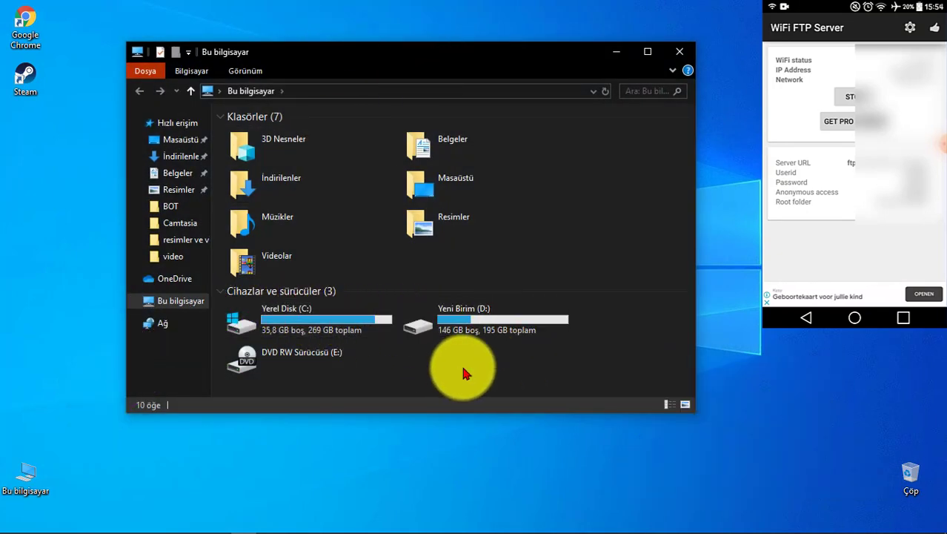
right_click(491, 367)
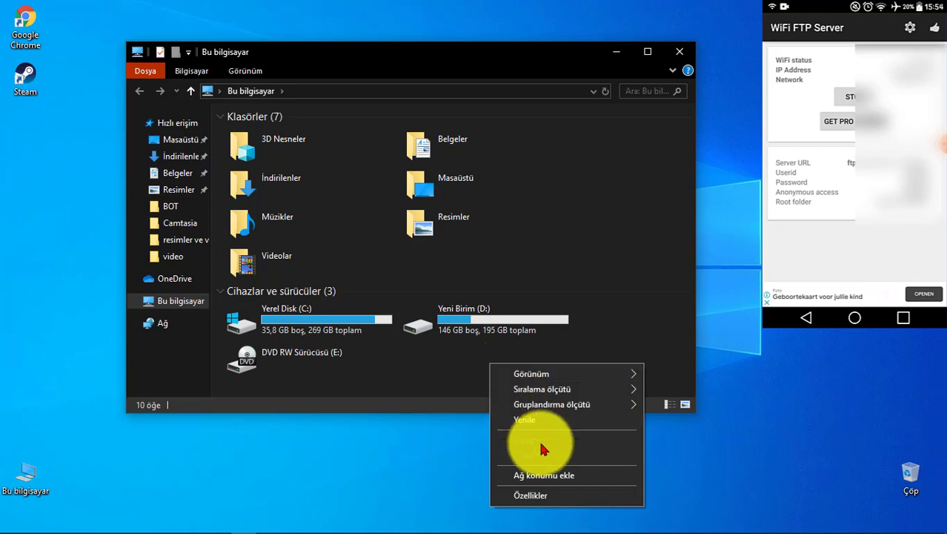
left_click(543, 474)
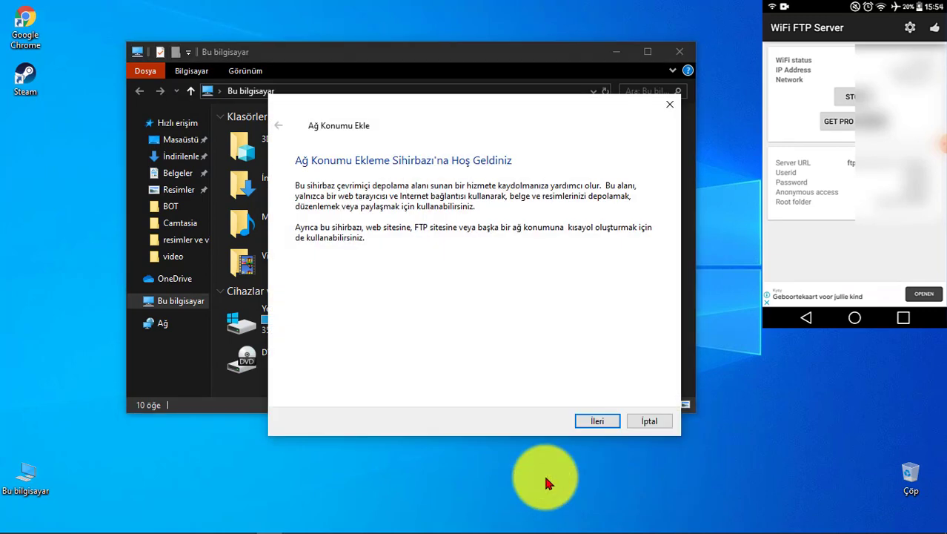
left_click(607, 420)
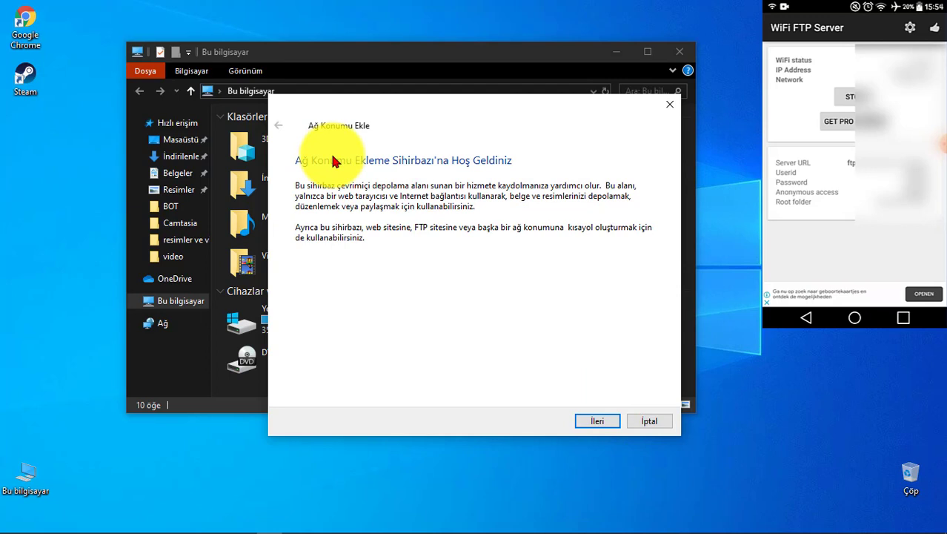
left_click(600, 421)
double_click(373, 199)
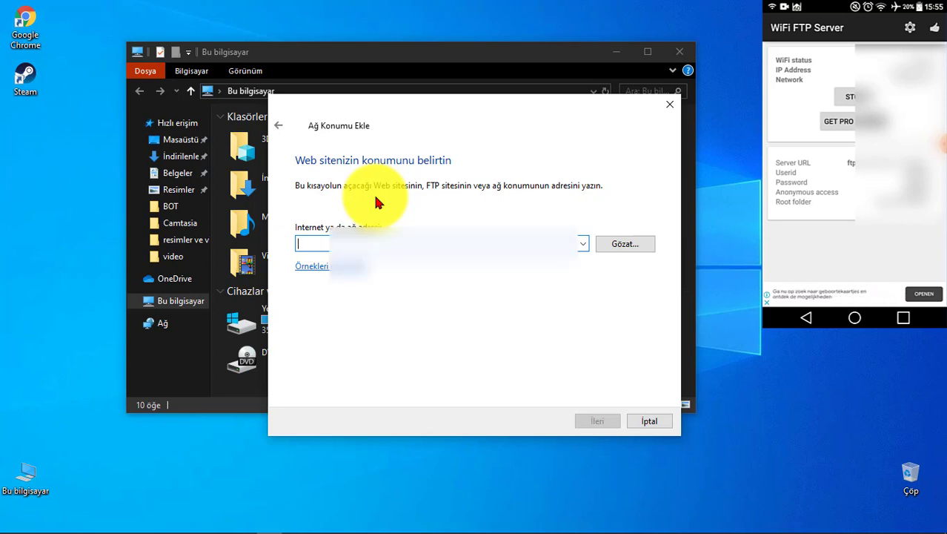
Set the network address to the phone's FTP server, ftp://192.168.1.107:2221, and continue to the login settings.
type("f")
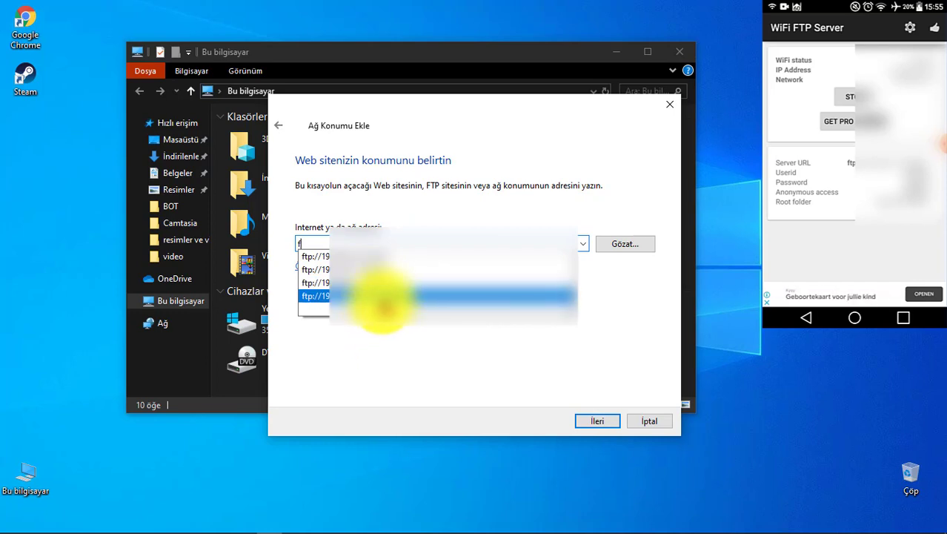
left_click(428, 296)
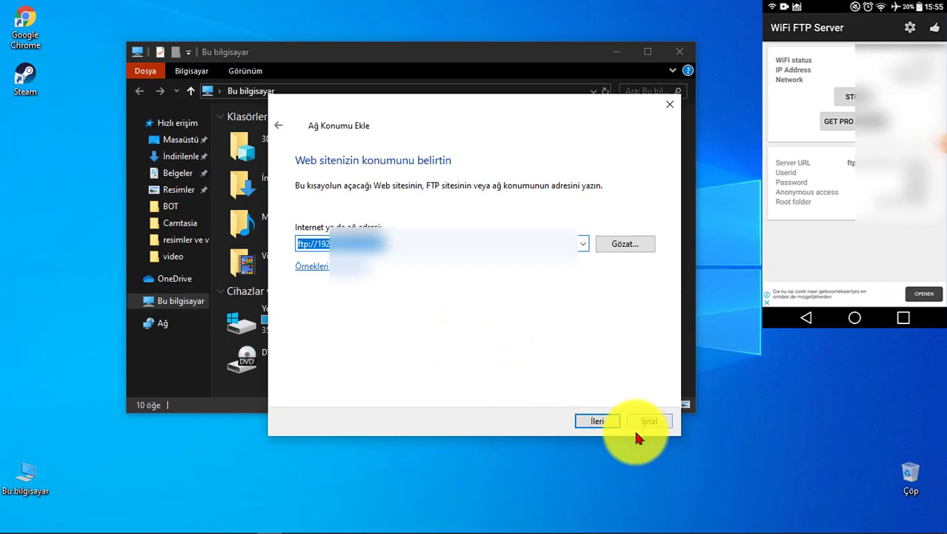
left_click(602, 421)
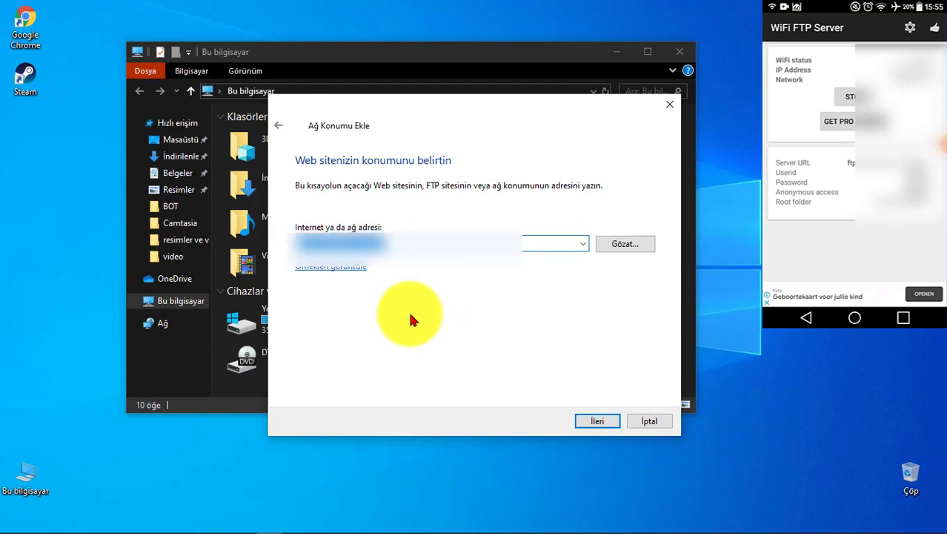
left_click(599, 421)
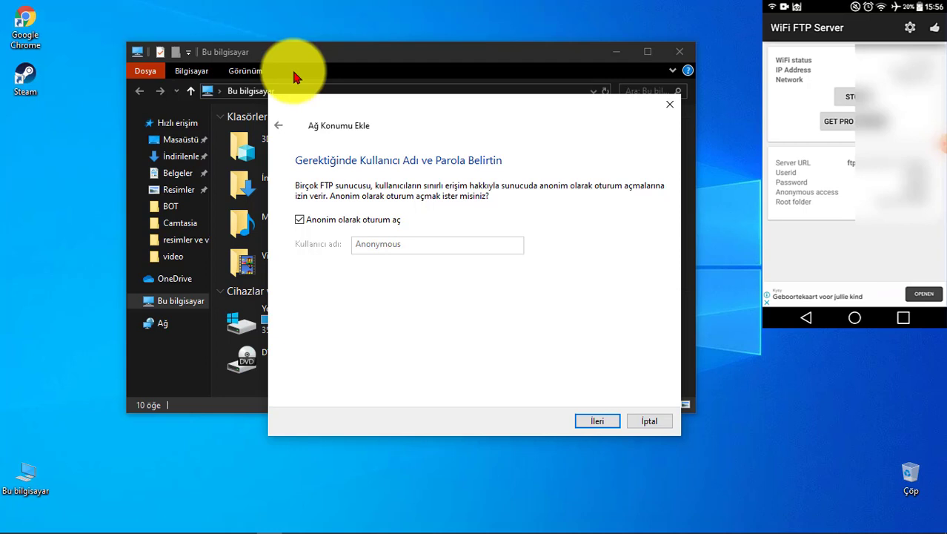
Turn off anonymous login and set the user name to IN THE WEB.
left_click(301, 220)
left_click(406, 245)
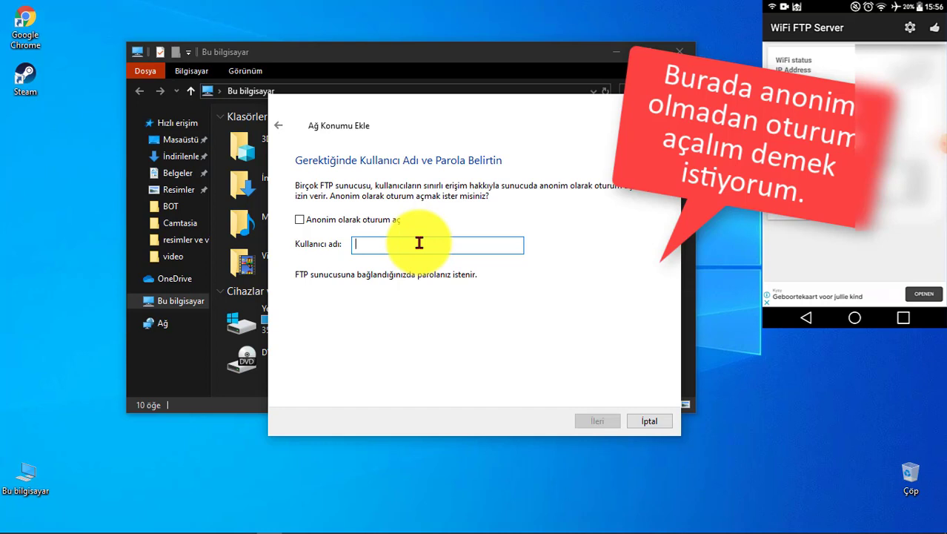
type("IN THE")
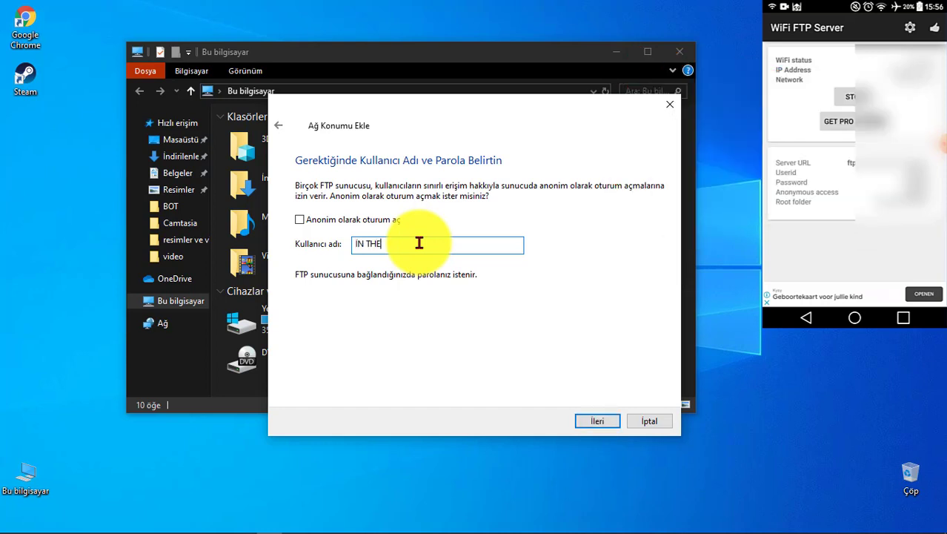
type(" WEB")
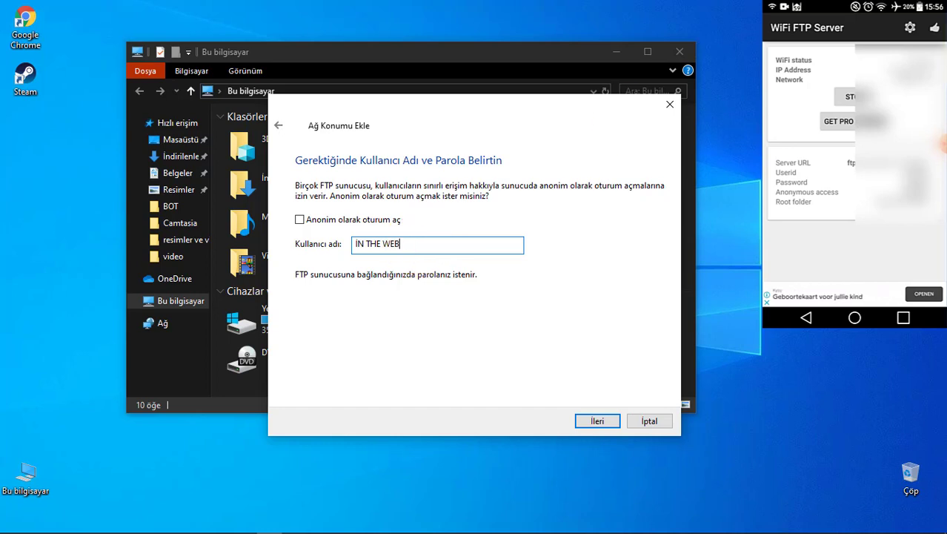
left_click(607, 424)
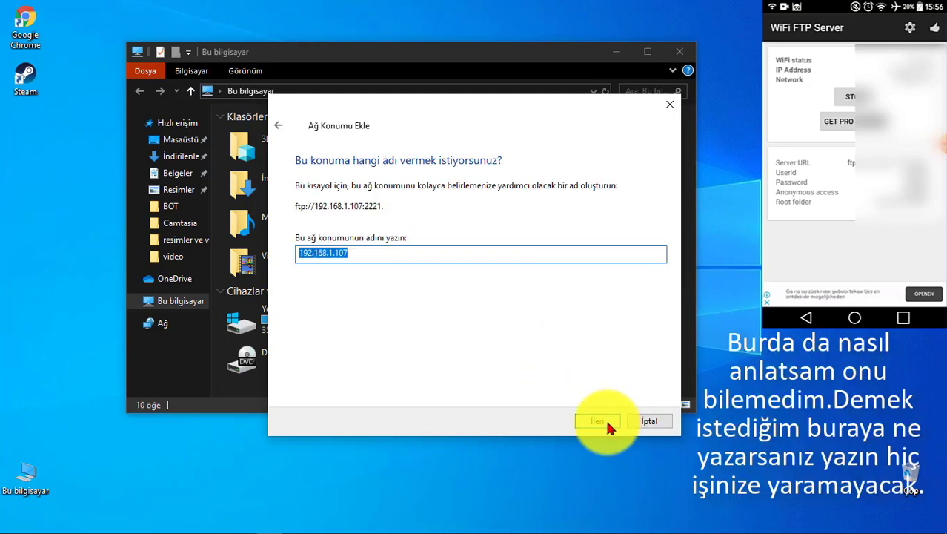
Name the network location IN THE WEB, finish the wizard and dismiss the FTP folder error.
left_click(370, 254)
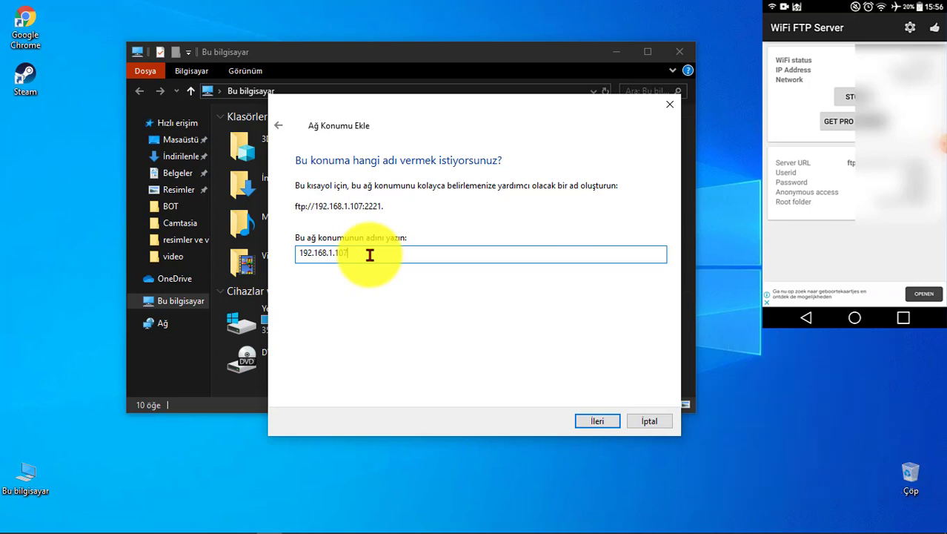
key("BackSpace")
key("BackSpace")
key("BackSpace")
key("BackSpace")
key("BackSpace")
key("BackSpace")
key("BackSpace")
key("BackSpace")
key("BackSpace")
key("BackSpace")
key("BackSpace")
key("BackSpace")
key("BackSpace")
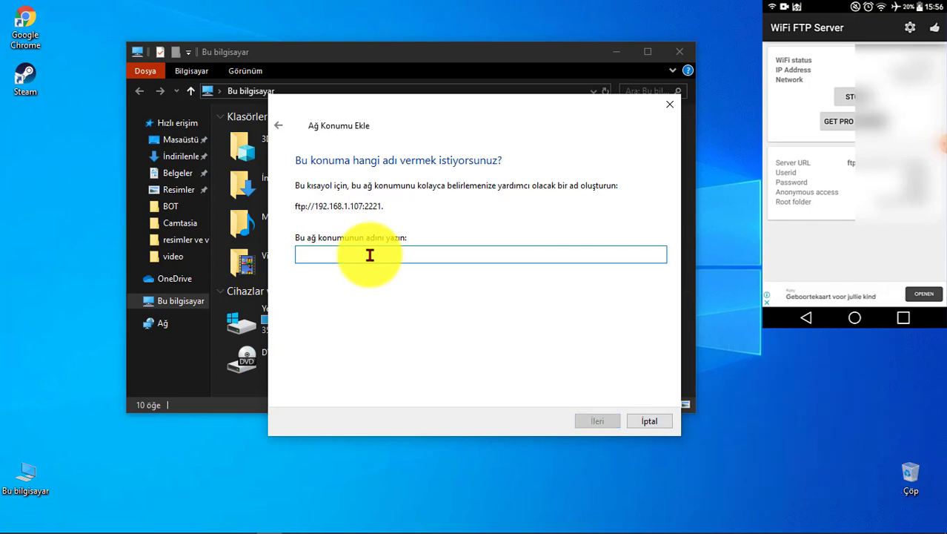
type("IN THE WEB")
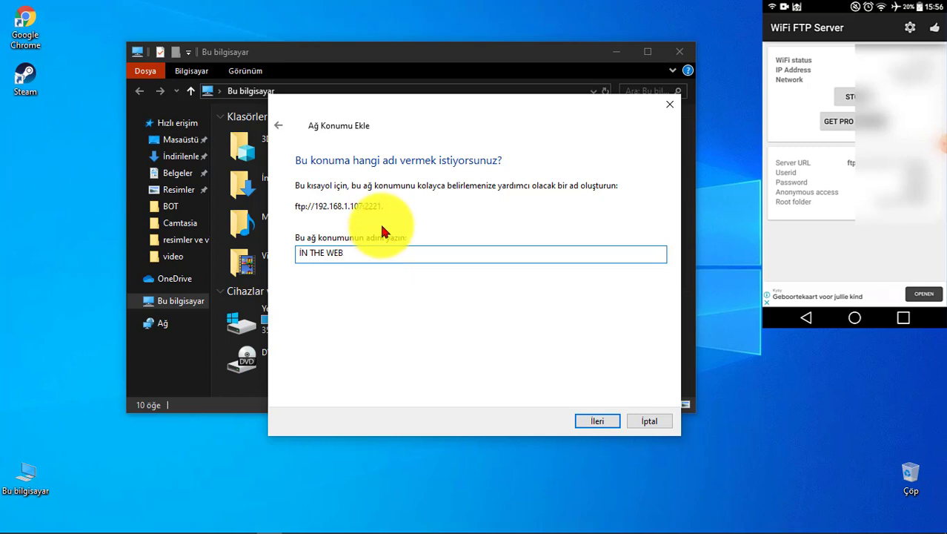
left_click(604, 421)
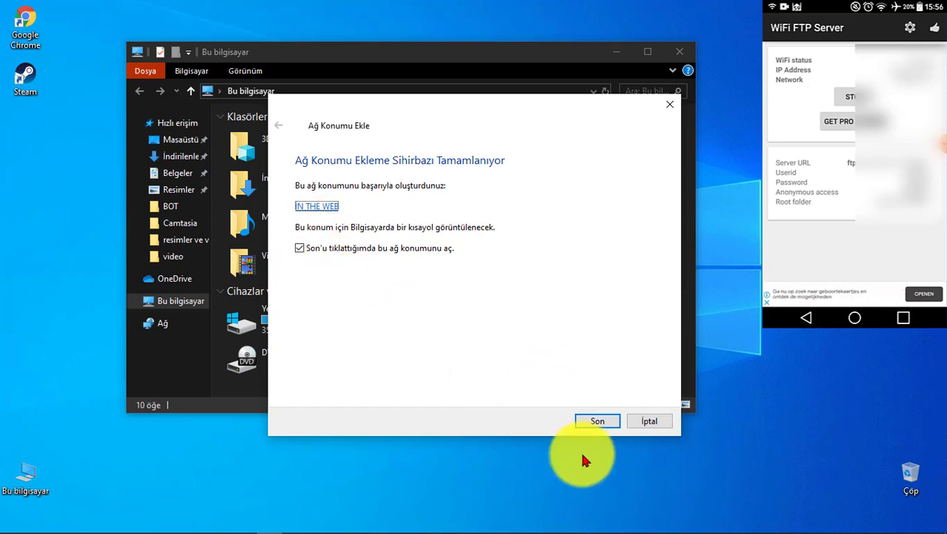
left_click(593, 423)
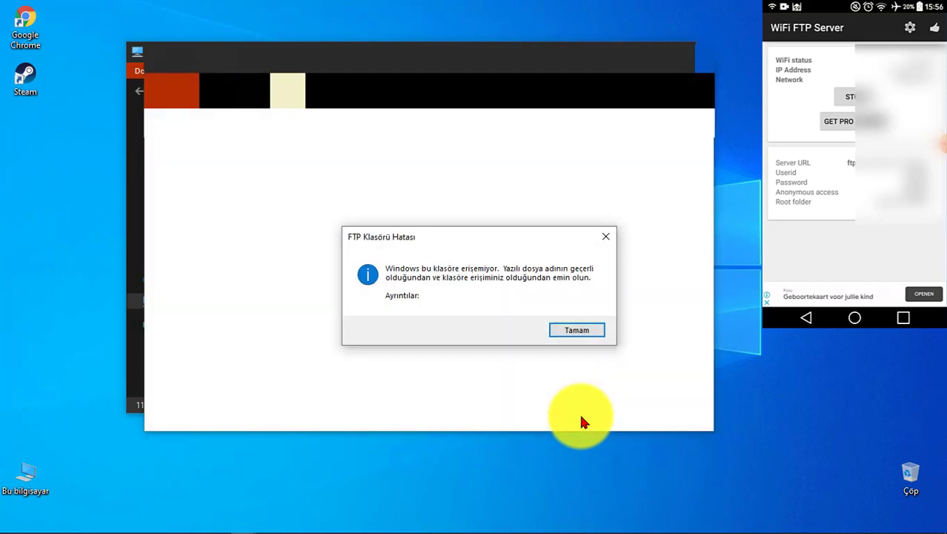
left_click(568, 329)
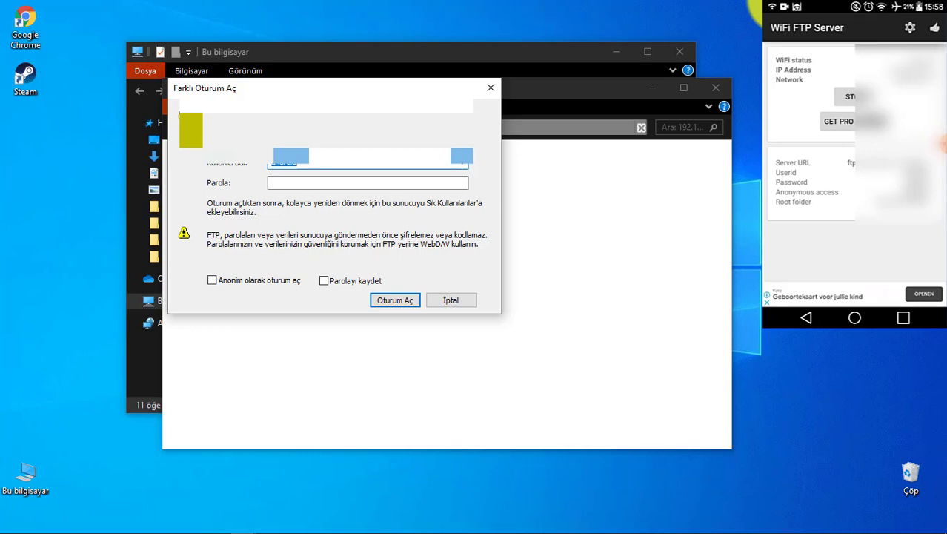
Enter the account password in the Farklı Oturum Aç dialog and log in to the phone's FTP server.
left_click(319, 184)
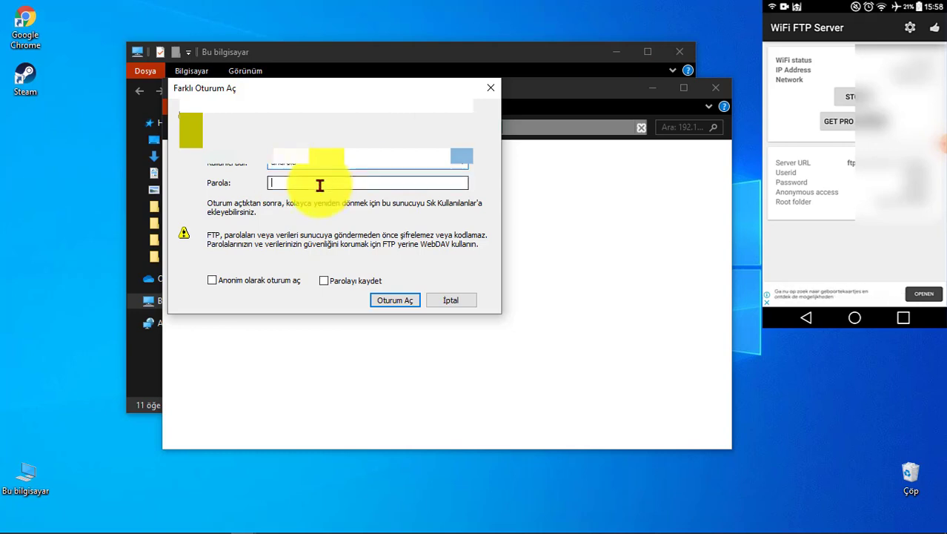
left_click(409, 301)
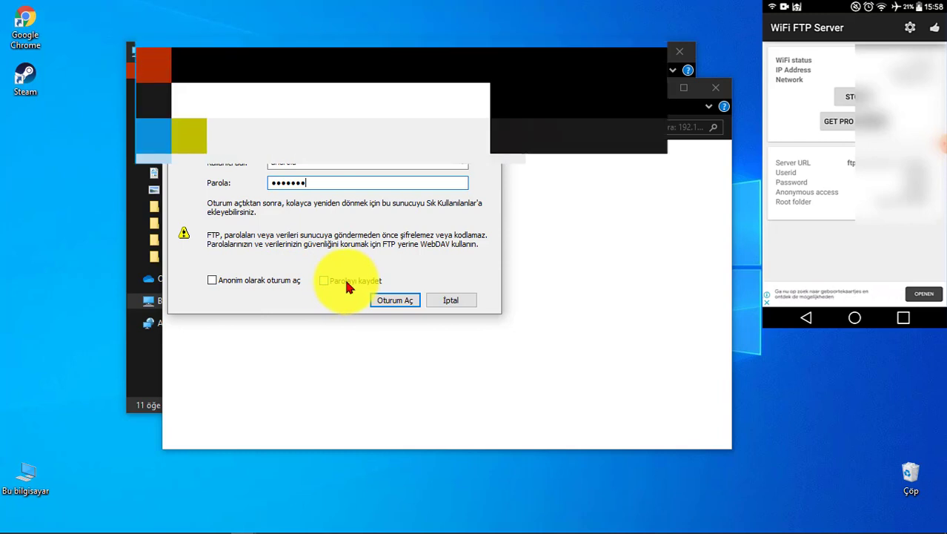
left_click(413, 303)
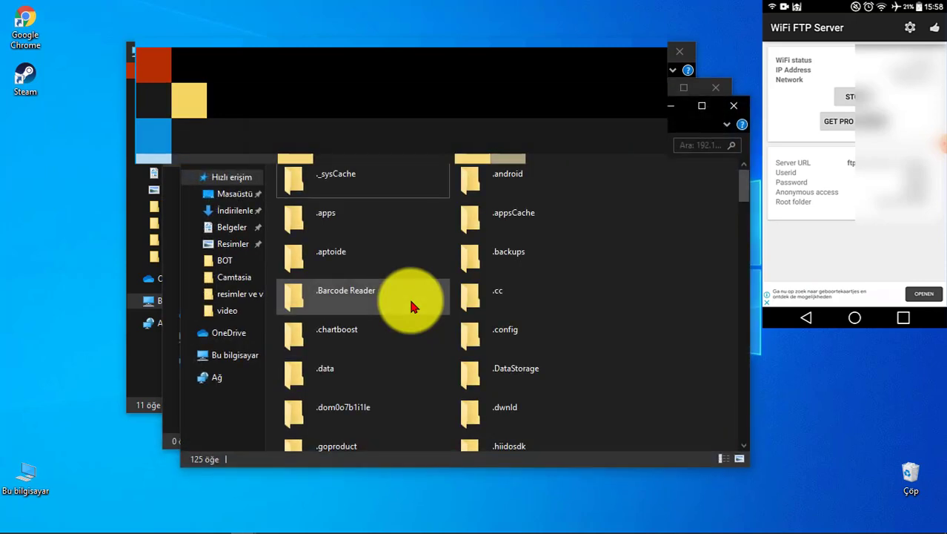
Open the Camera folder inside DCIM on the phone's FTP storage.
scroll(413, 304, "down", 5)
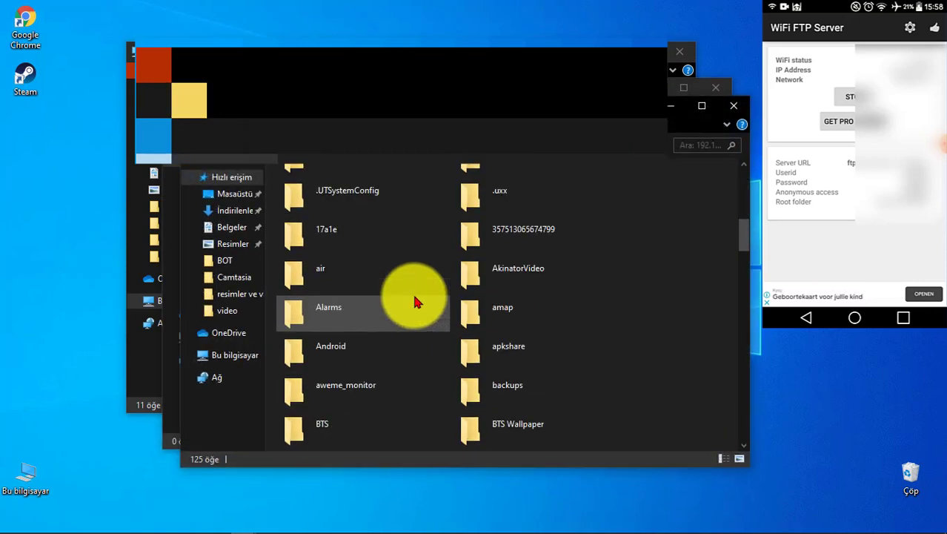
scroll(414, 299, "up", 5)
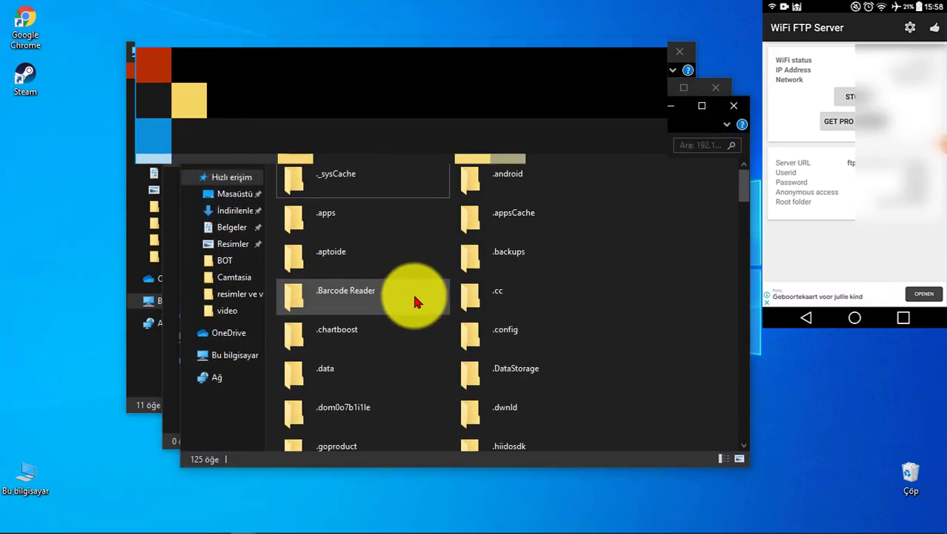
scroll(414, 300, "down", 2)
scroll(414, 300, "down", 3)
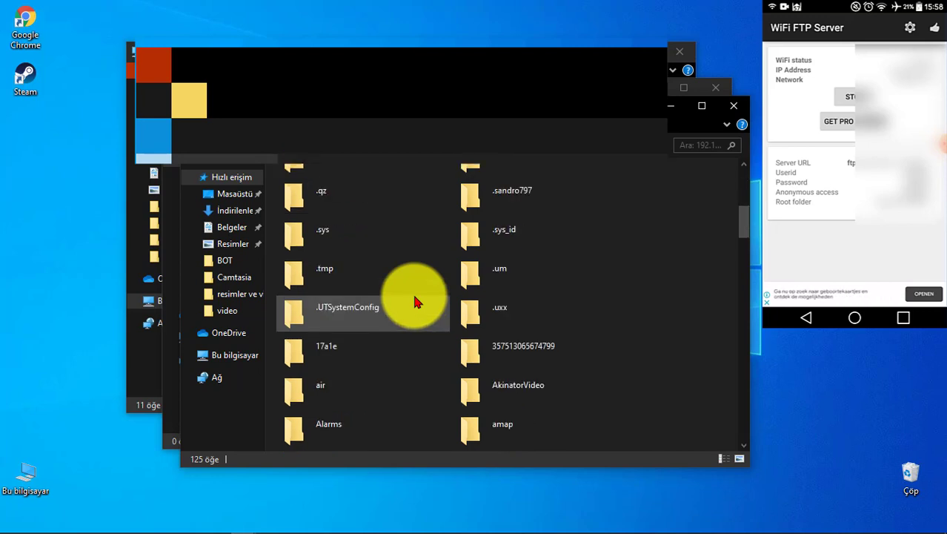
scroll(413, 303, "down", 1)
scroll(414, 300, "down", 2)
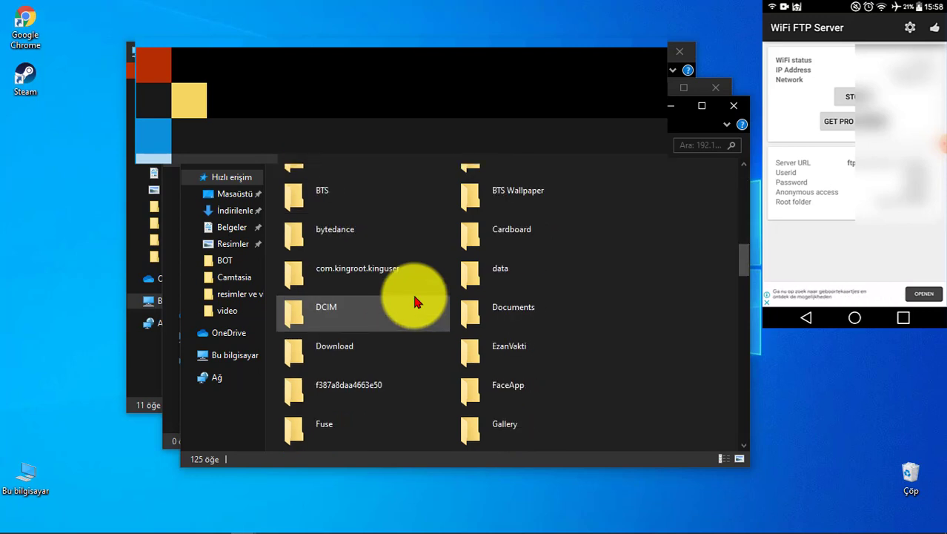
double_click(372, 304)
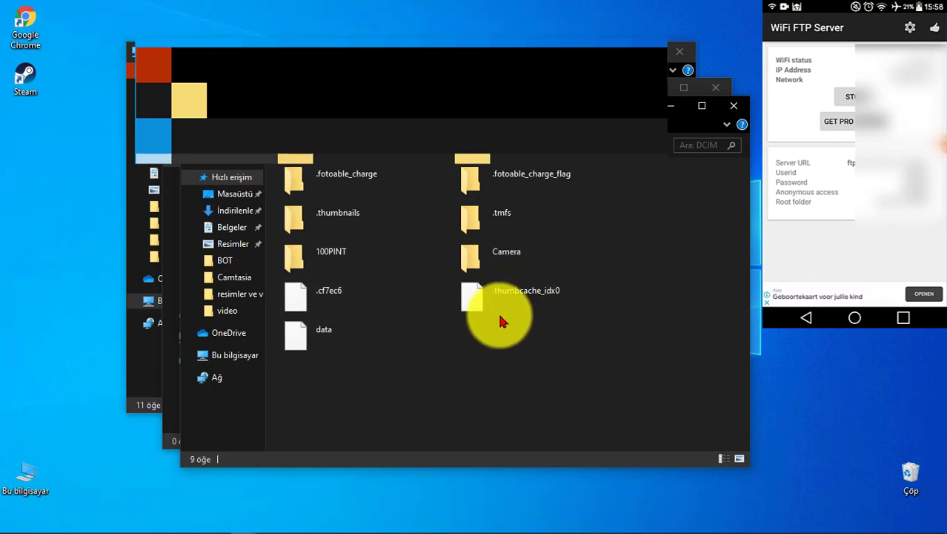
double_click(487, 252)
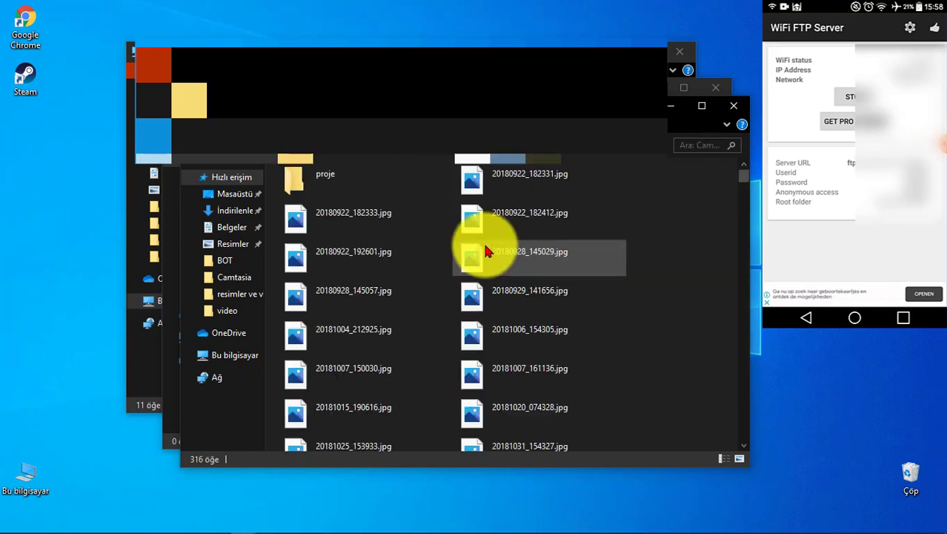
Copy the photo 20180922_182331.jpg from the Camera folder to the desktop.
left_click(688, 145)
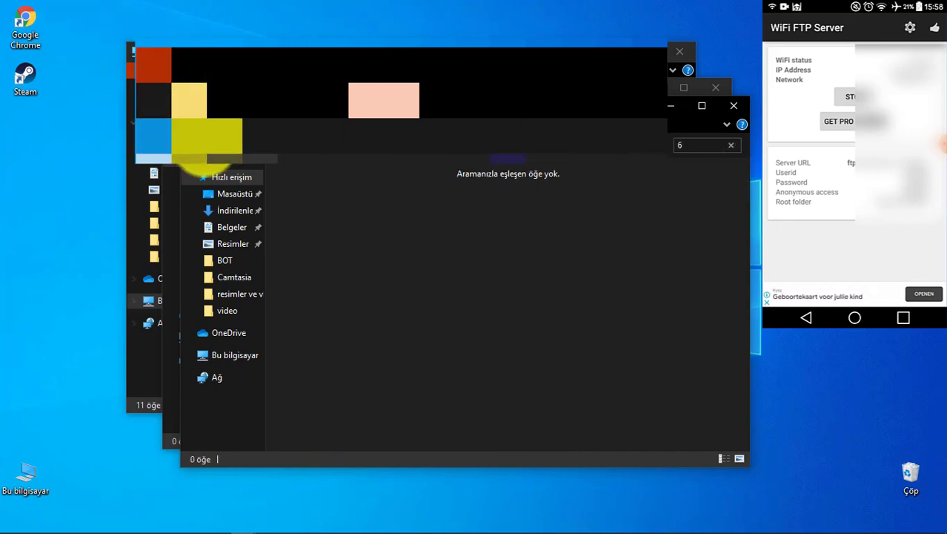
left_click_drag(512, 186, 175, 178)
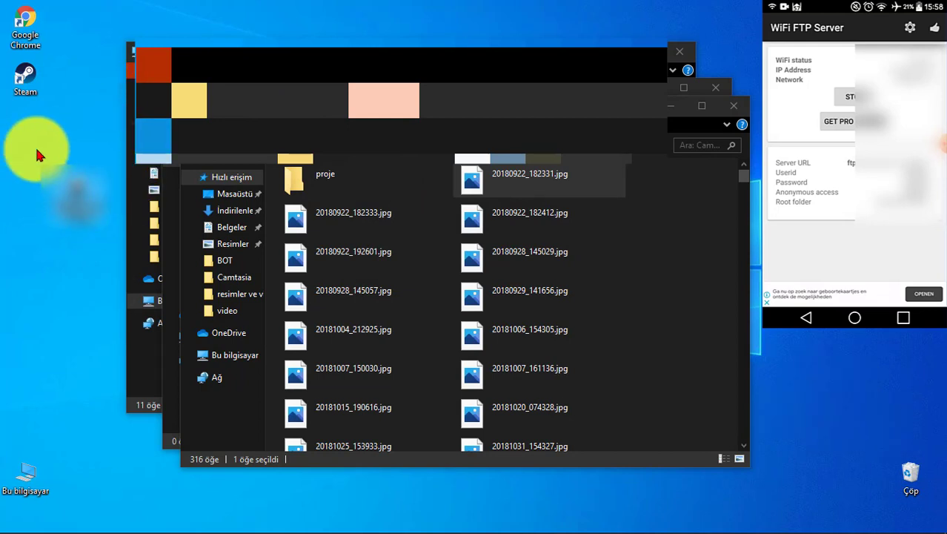
Close all three open File Explorer windows to return to the desktop.
left_click(739, 109)
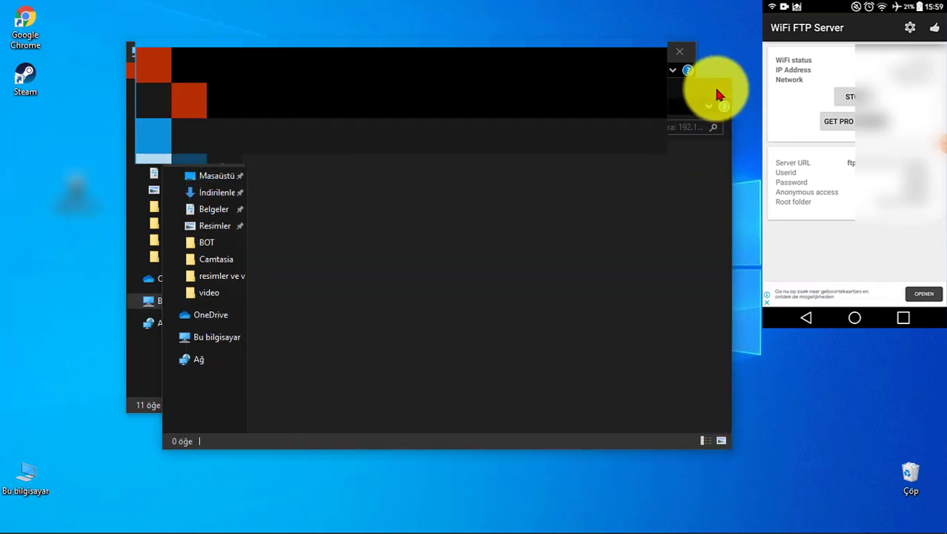
left_click(716, 92)
left_click(679, 55)
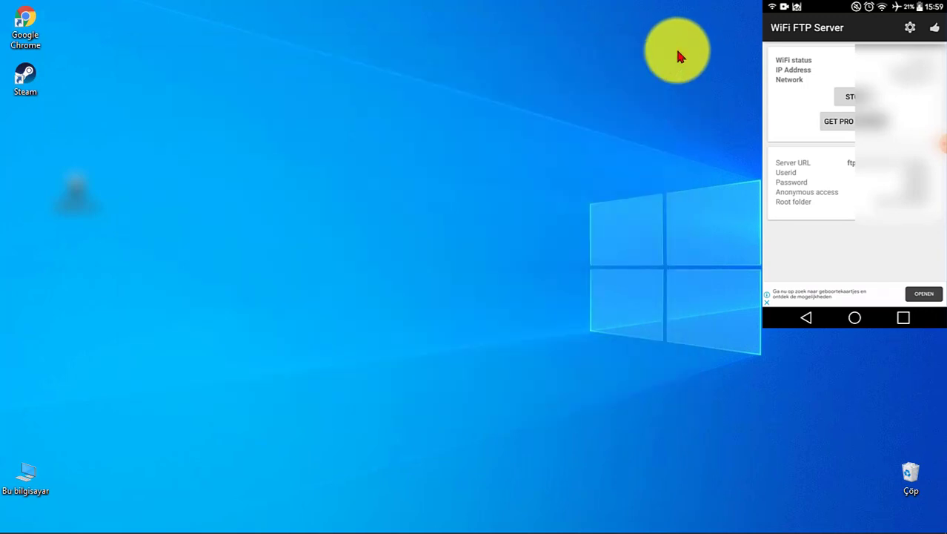
mouse_move(581, 531)
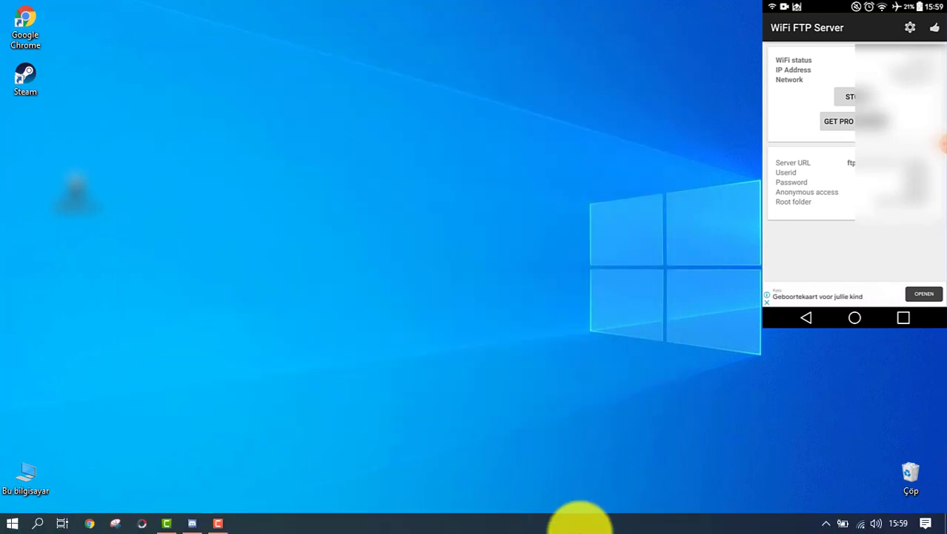